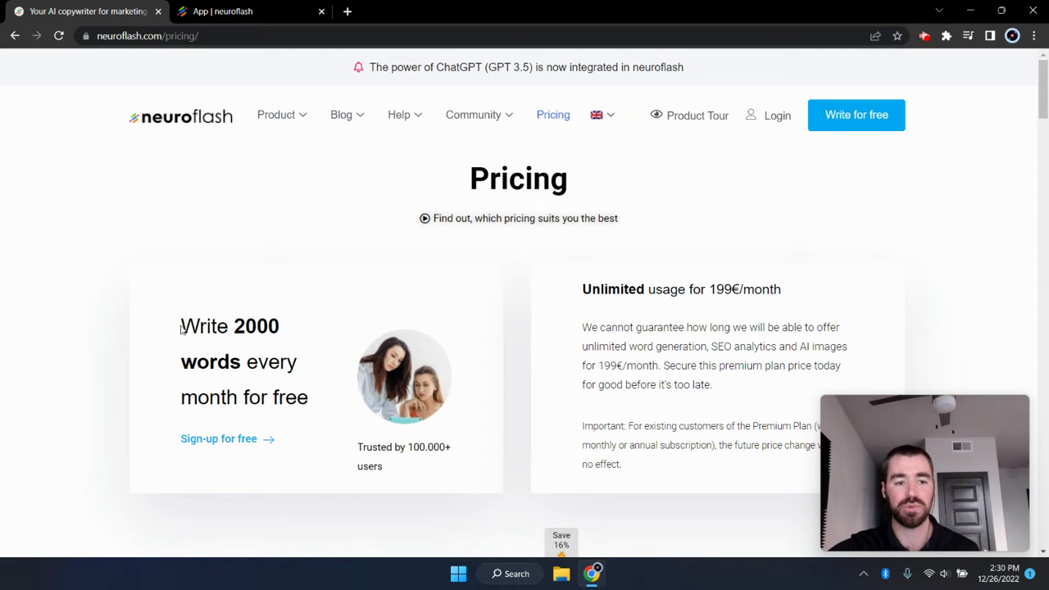
Step: Highlight the 'Write 2000 words every month for free' heading on neuroflash's pricing page
drag(181, 326, 305, 385)
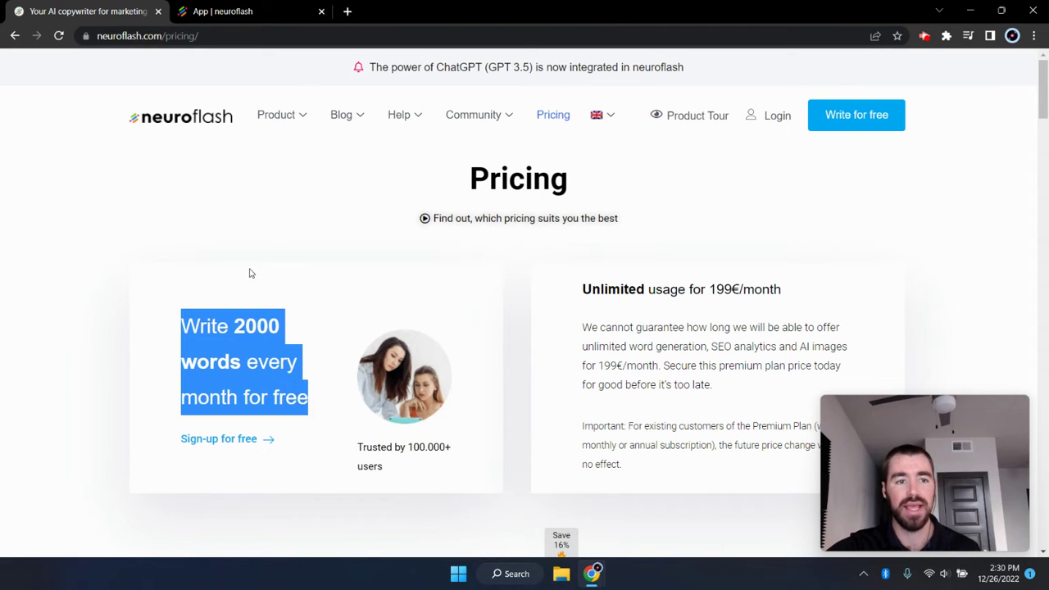
Step: Clear the heading highlight and switch to the neuroflash AI Writer tab
click(49, 188)
click(243, 12)
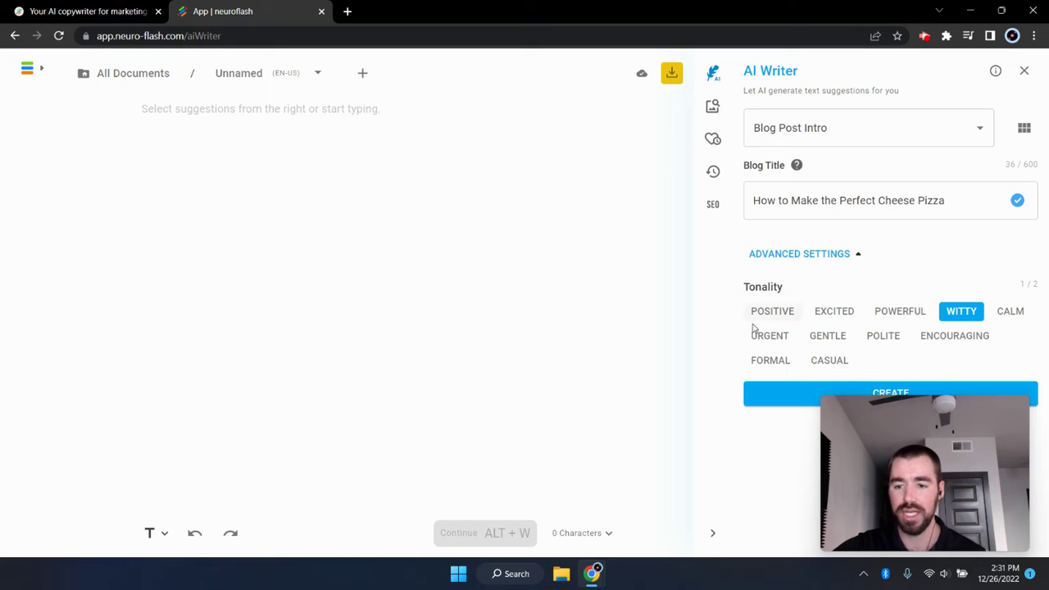
Step: Generate the witty 'How to Make the Perfect Cheese Pizza' blog intro in neuroflash
click(776, 397)
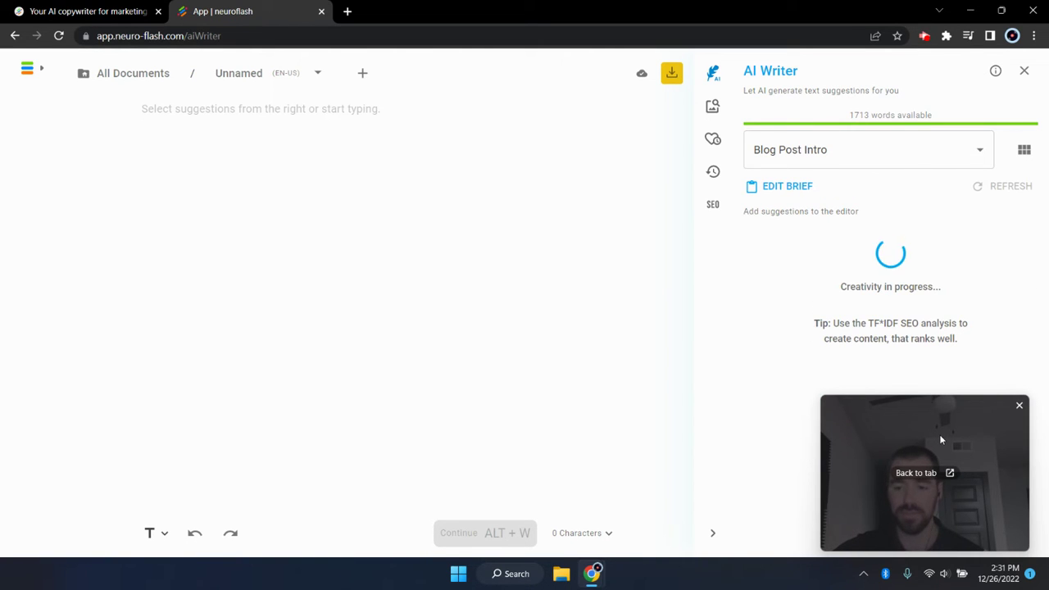
drag(934, 442, 607, 423)
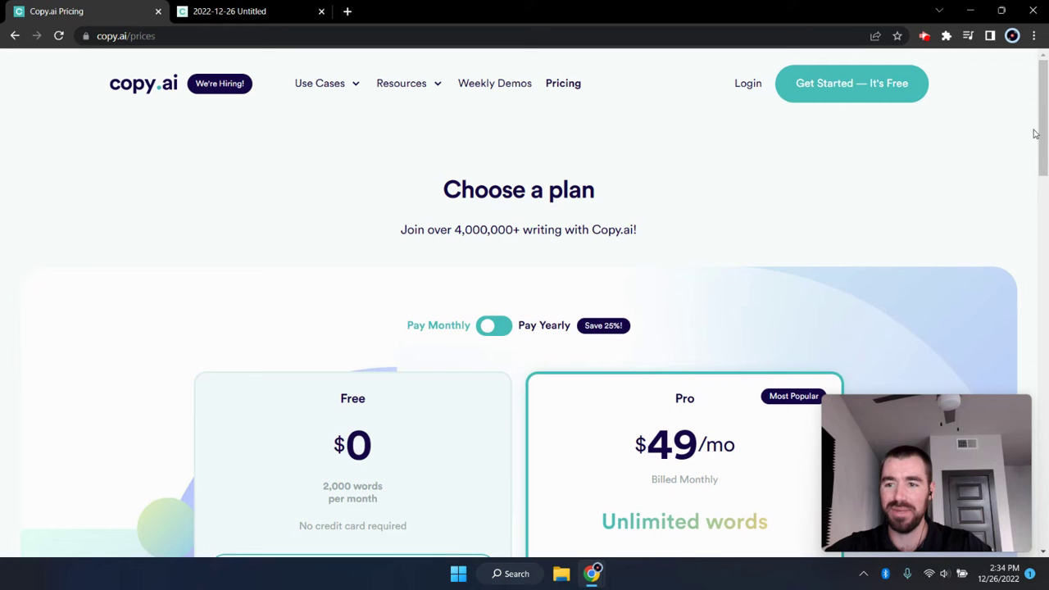
Step: Scroll the Copy.ai pricing page and highlight the Free plan's '2,000 words per month'
drag(1042, 129, 1017, 184)
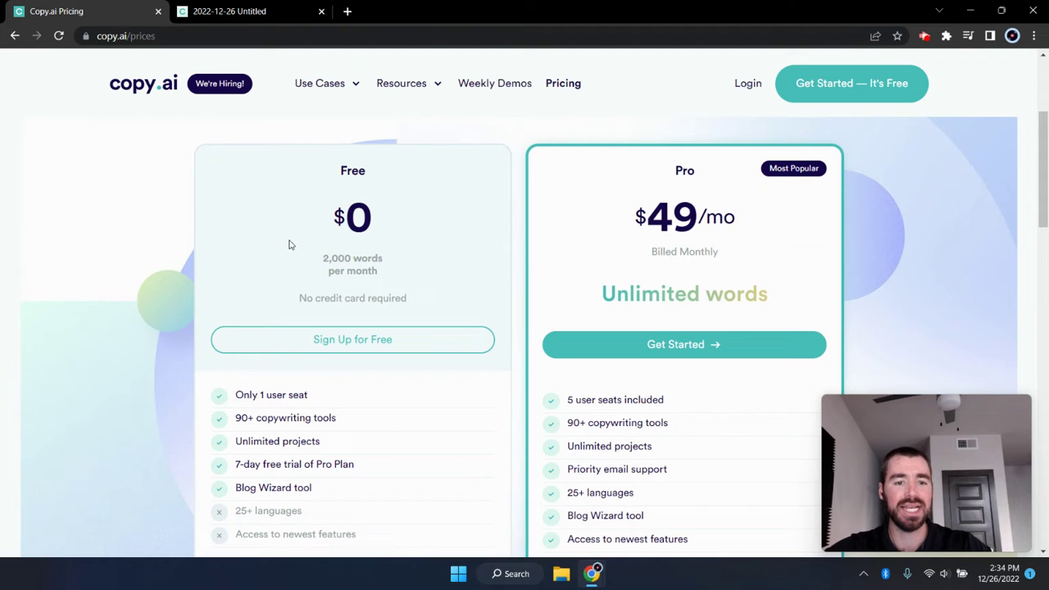
click(326, 258)
drag(325, 258, 383, 271)
Step: In the Untitled Blog Intro project, create witty intros for 'How to Make the Perfect Cheese Pizza'
click(275, 16)
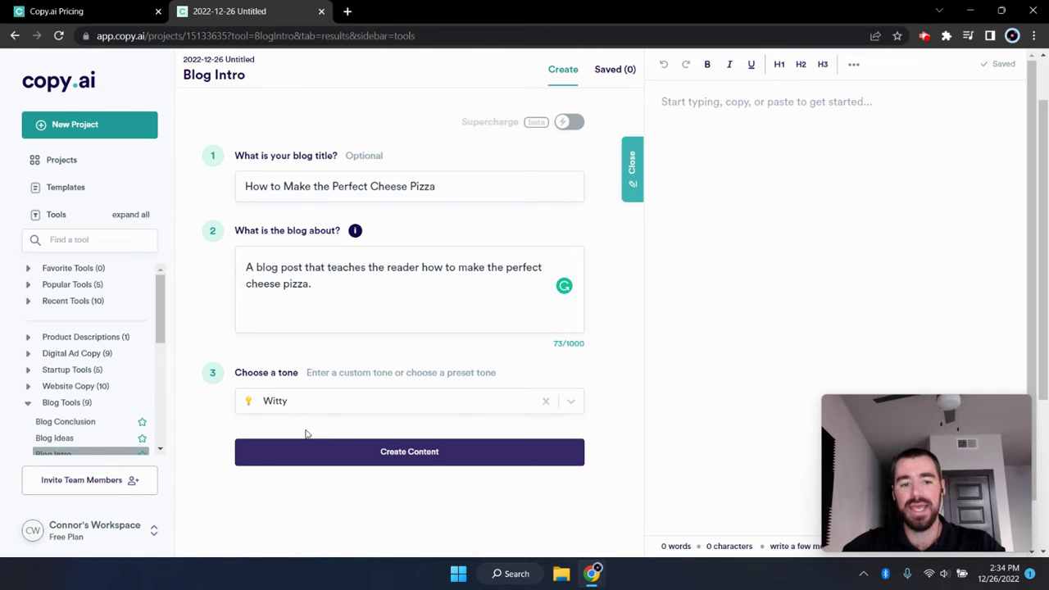
click(361, 456)
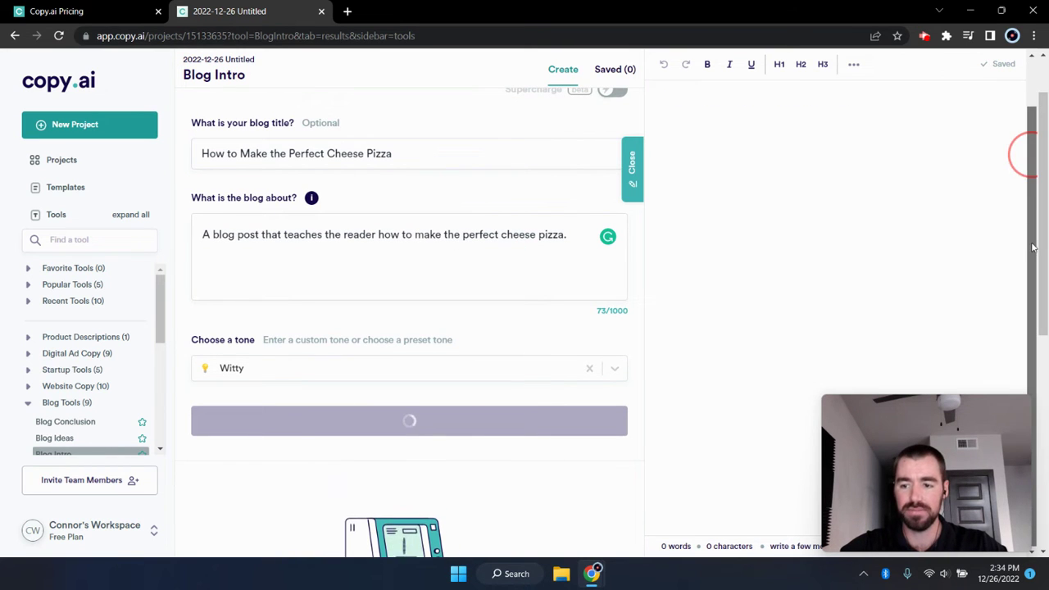
Step: Scroll down to the generated cheese-pizza intros below the Copy.ai brief
scroll(459, 364, down, 3)
scroll(328, 320, down, 2)
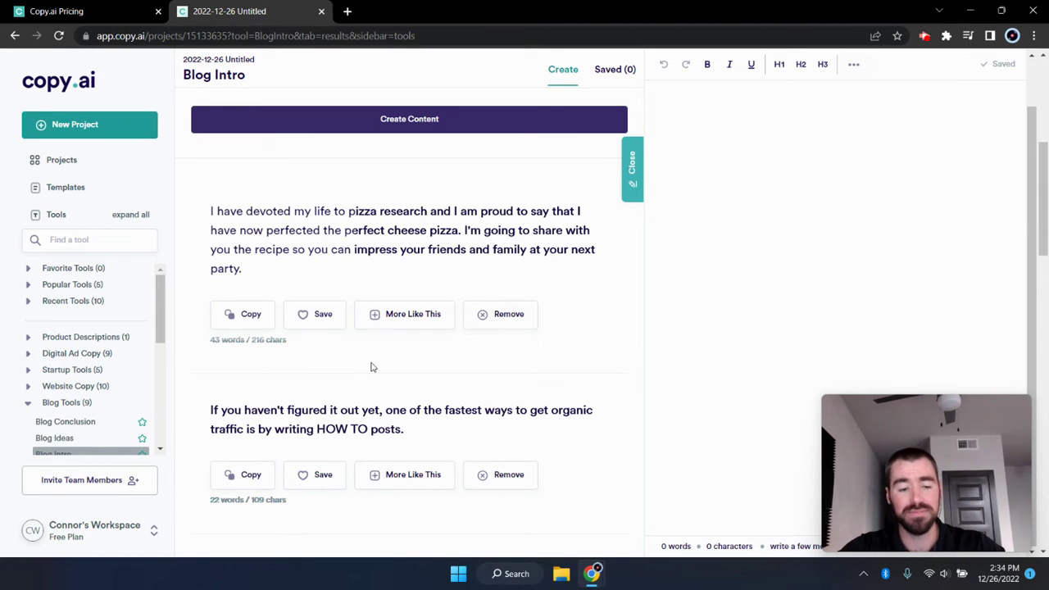
Step: Scroll through all of Copy.ai's generated intros down to Make More, then back up
scroll(494, 370, down, 1)
scroll(494, 370, down, 2)
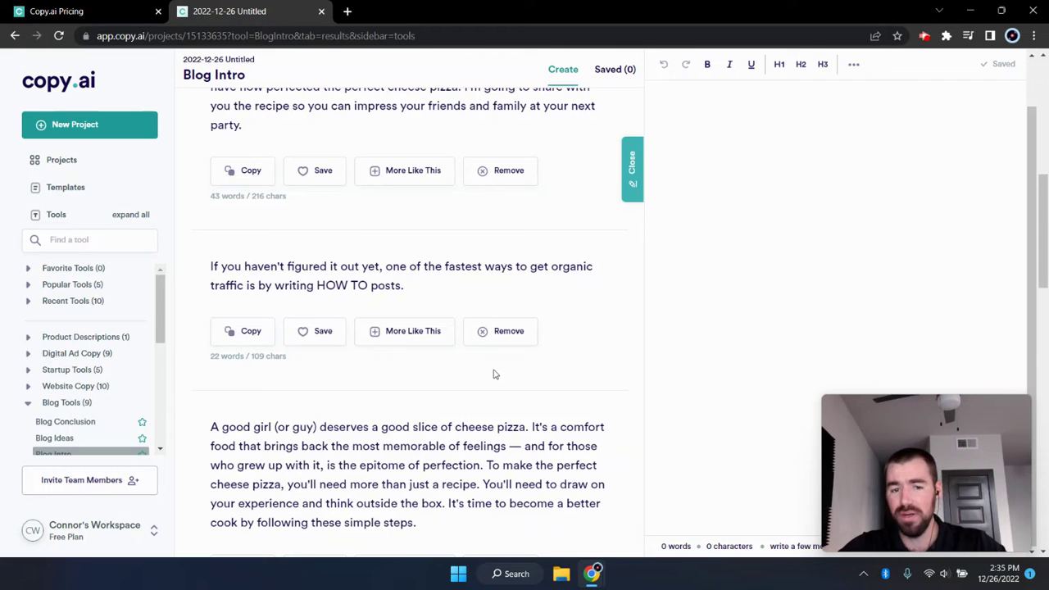
scroll(494, 373, down, 3)
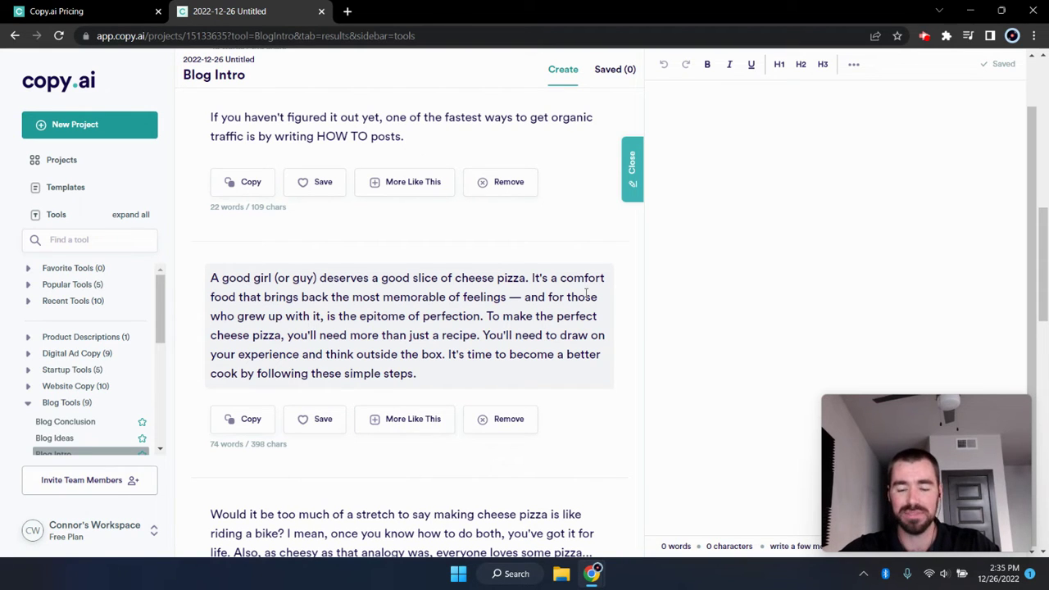
scroll(612, 429, down, 2)
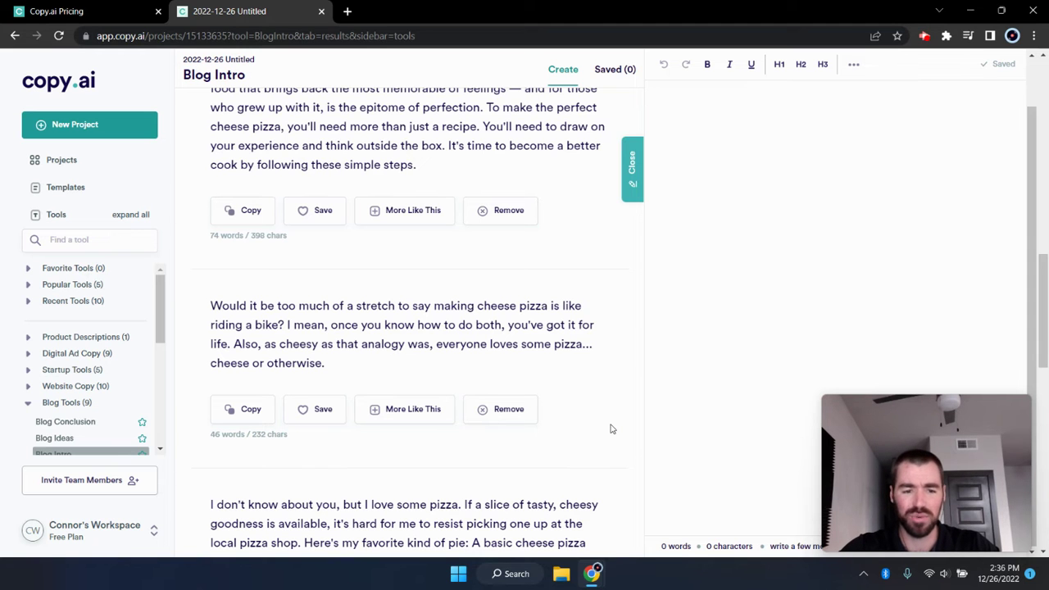
scroll(611, 426, down, 5)
scroll(611, 424, down, 3)
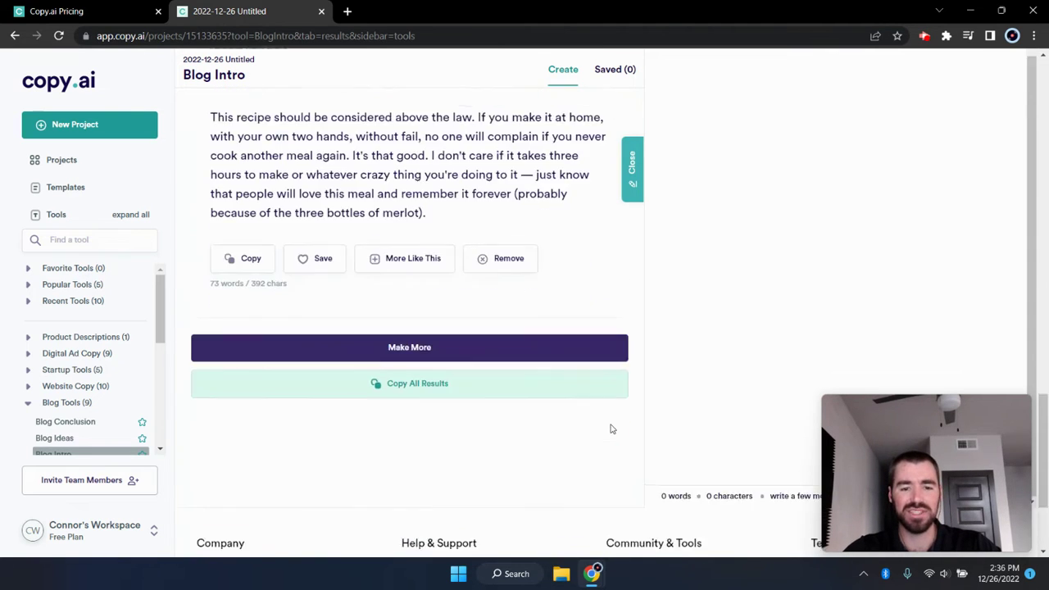
scroll(611, 424, up, 5)
scroll(611, 424, up, 12)
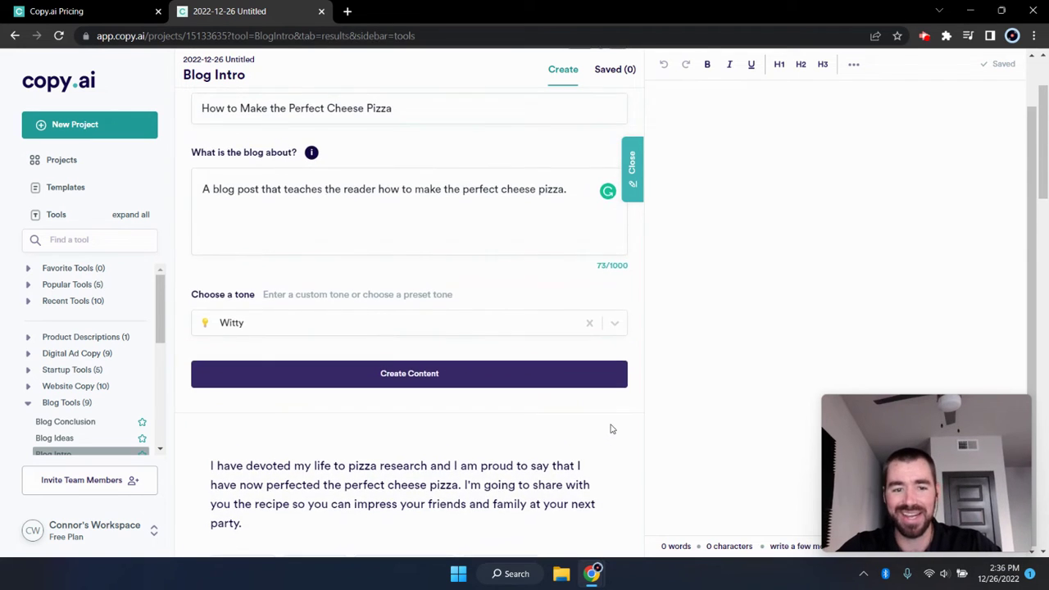
scroll(611, 428, up, 2)
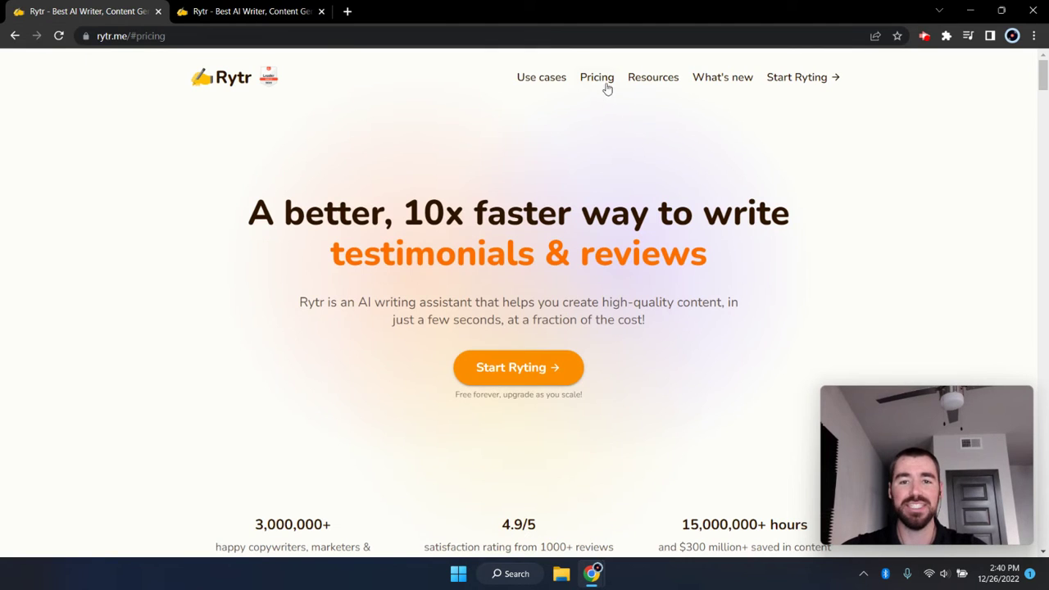
Step: Bring up Rytr's pricing: Free 10k characters, Saver $9/month, Unlimited $29/month
click(605, 82)
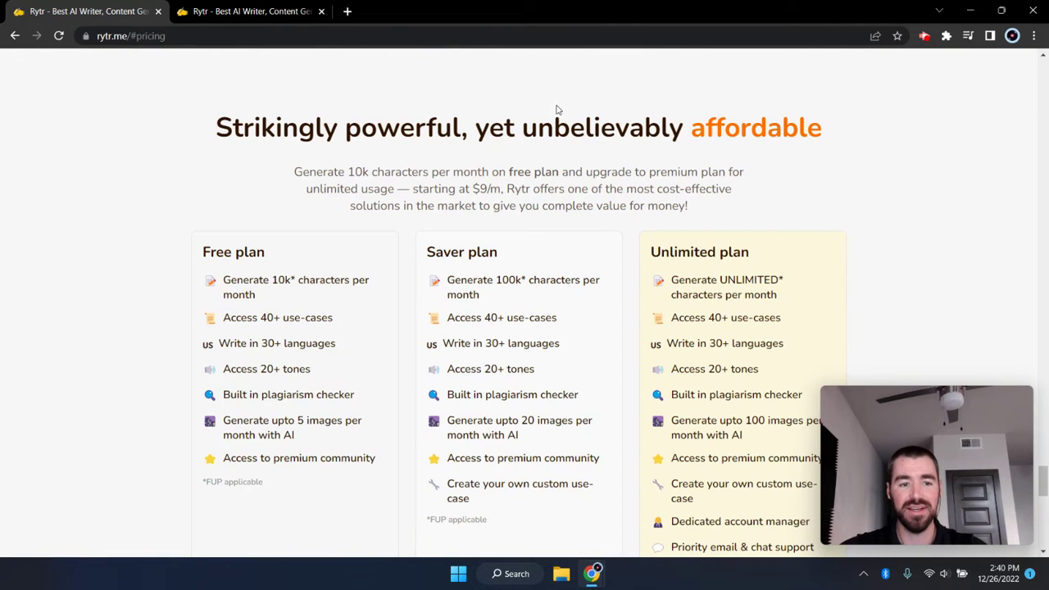
right_click(187, 273)
click(146, 262)
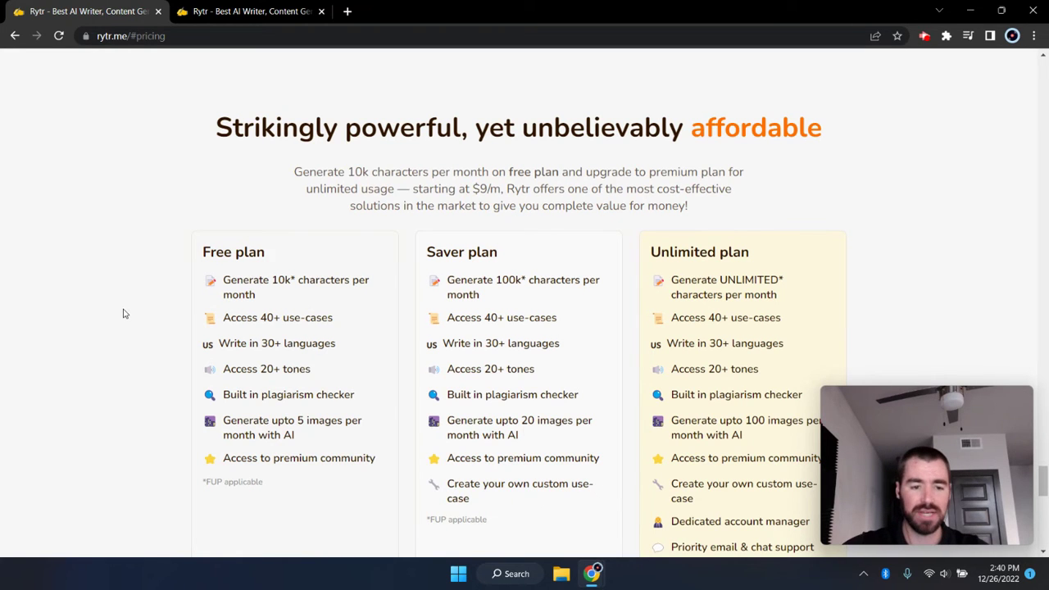
scroll(123, 318, down, 1)
scroll(131, 308, down, 2)
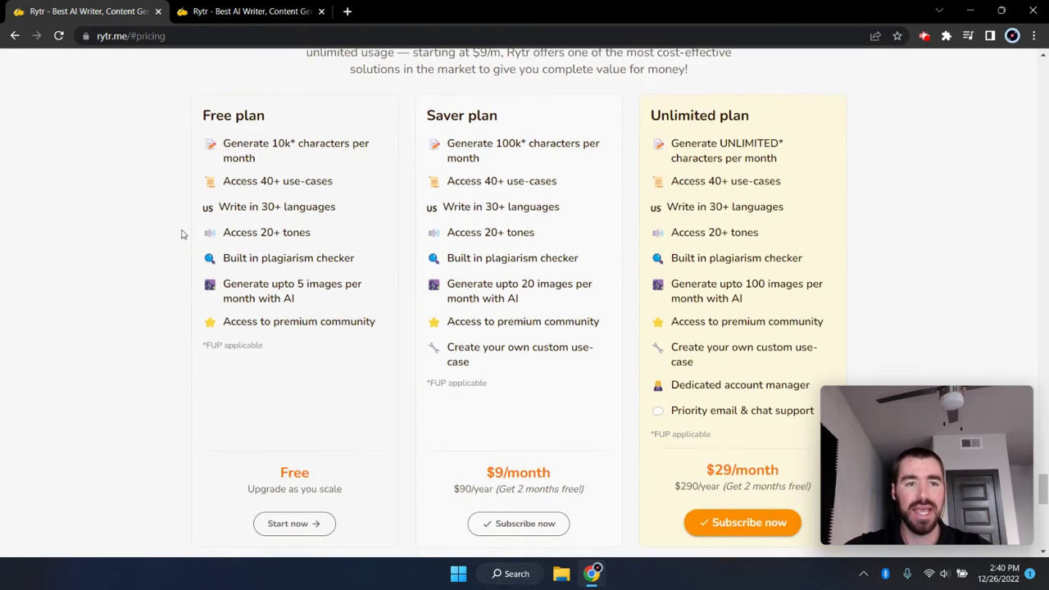
Step: Switch to the Rytr 'Cheese Pizza' document with its Enthusiastic Blog Section Writing brief
click(248, 18)
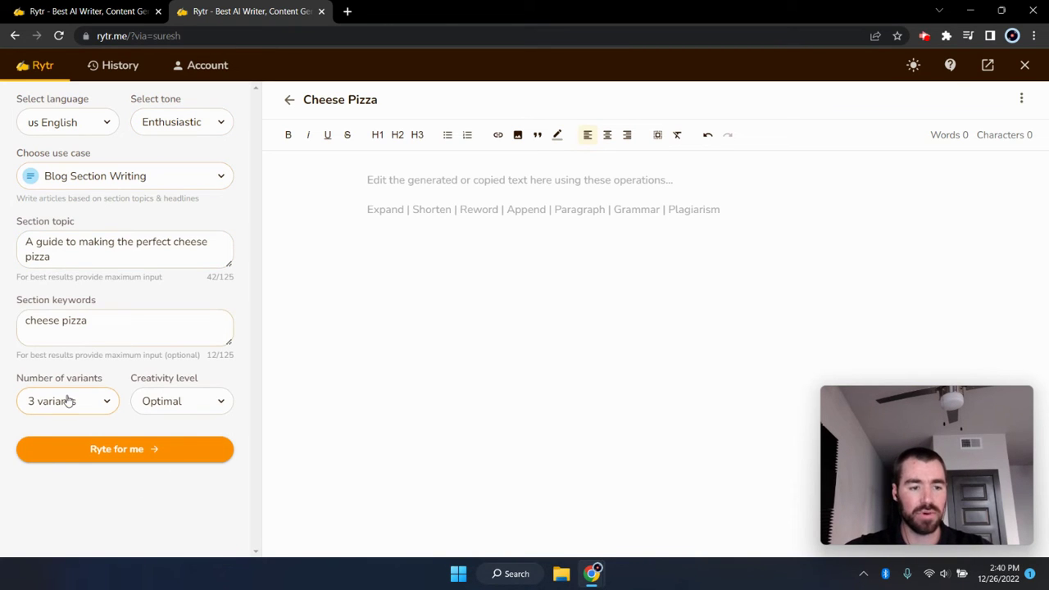
Step: Generate the three enthusiastic cheese-pizza section variants in Rytr and scroll through the output
click(113, 448)
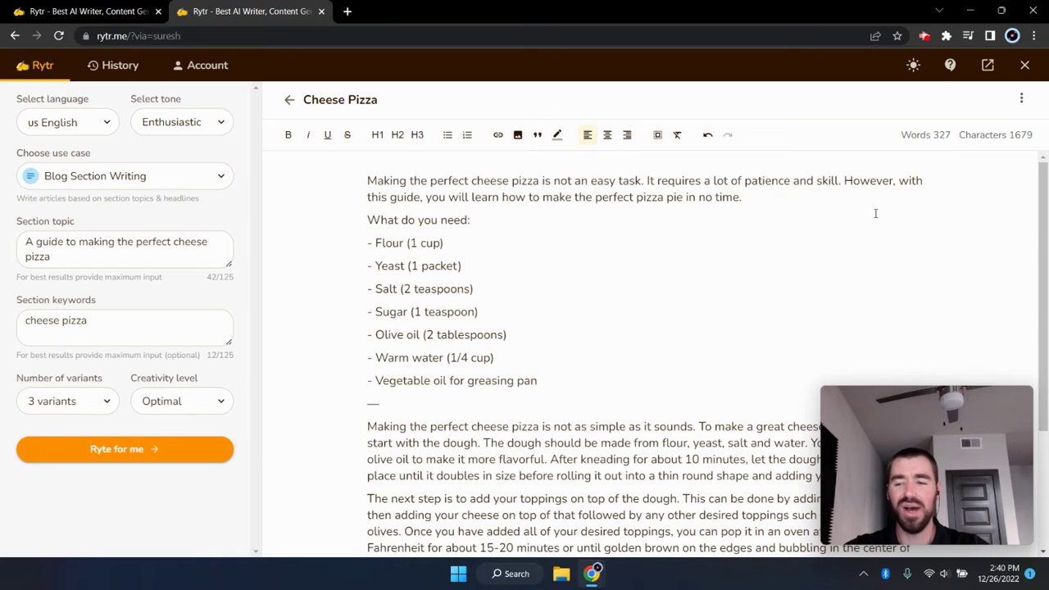
click(1046, 202)
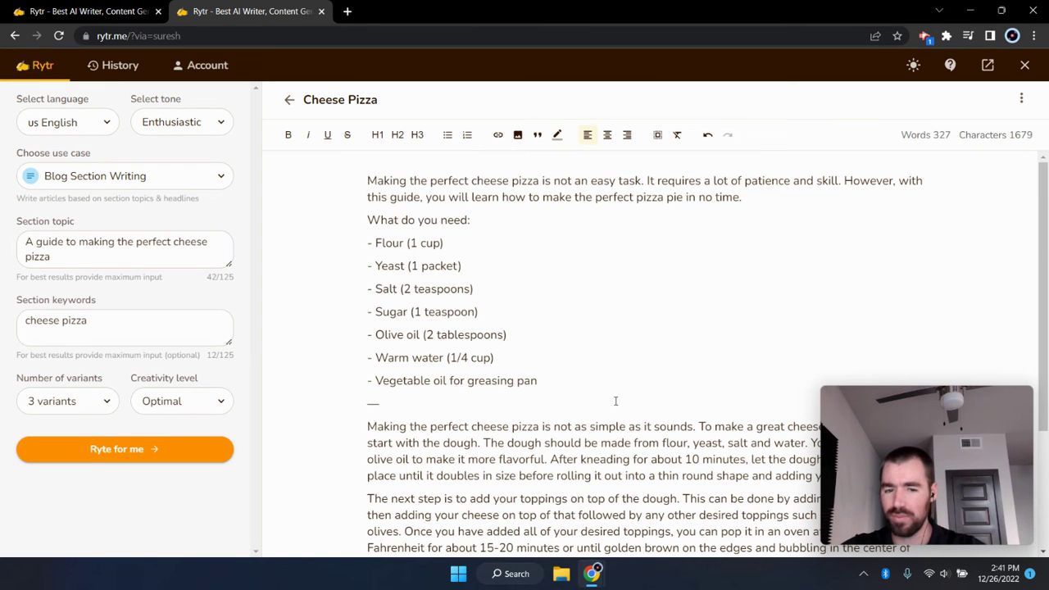
scroll(616, 378, down, 2)
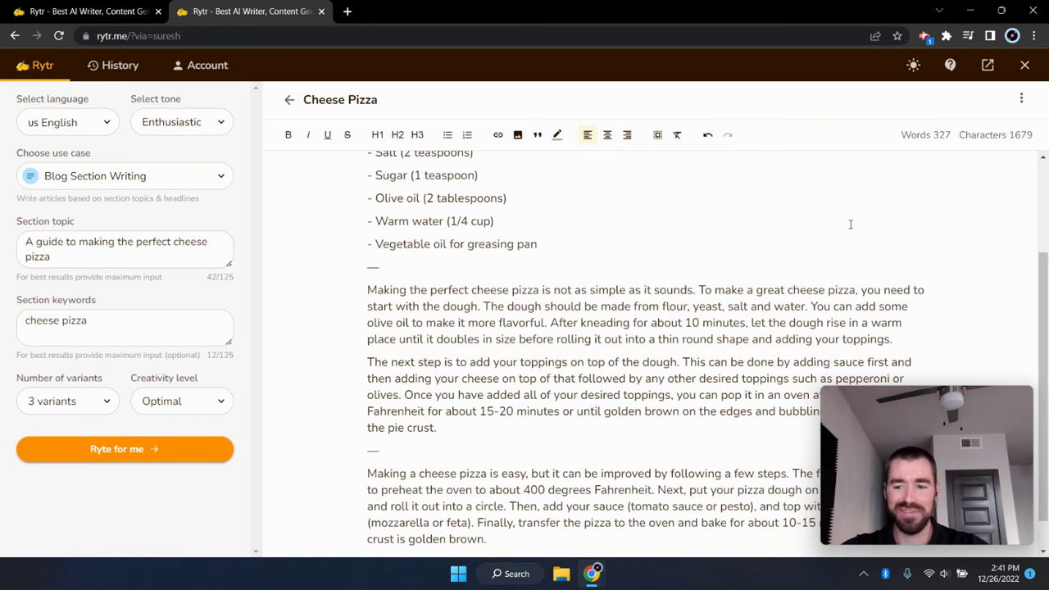
scroll(916, 225, down, 1)
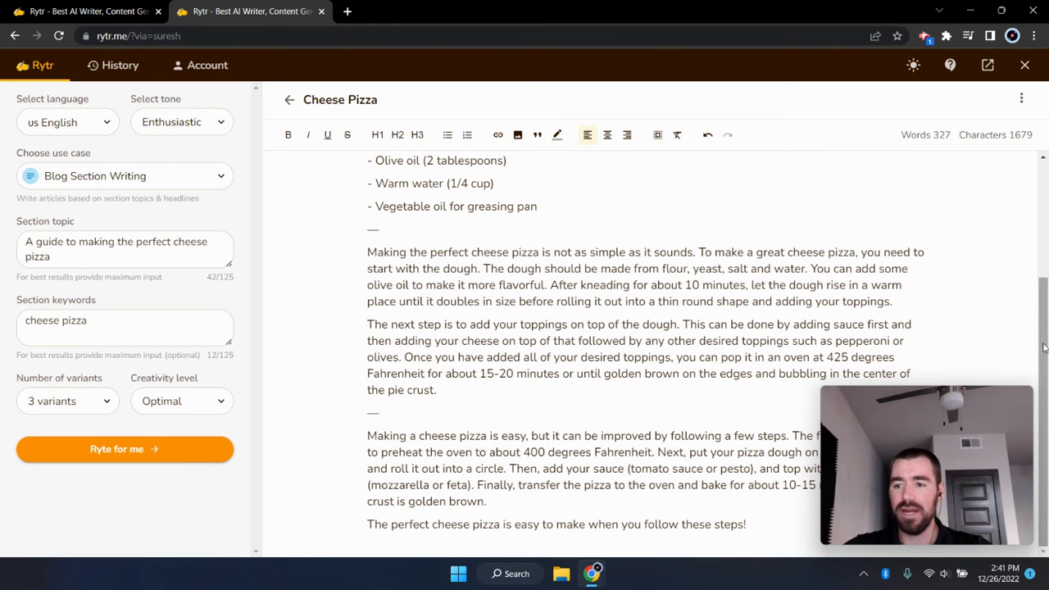
drag(1046, 349, 1047, 214)
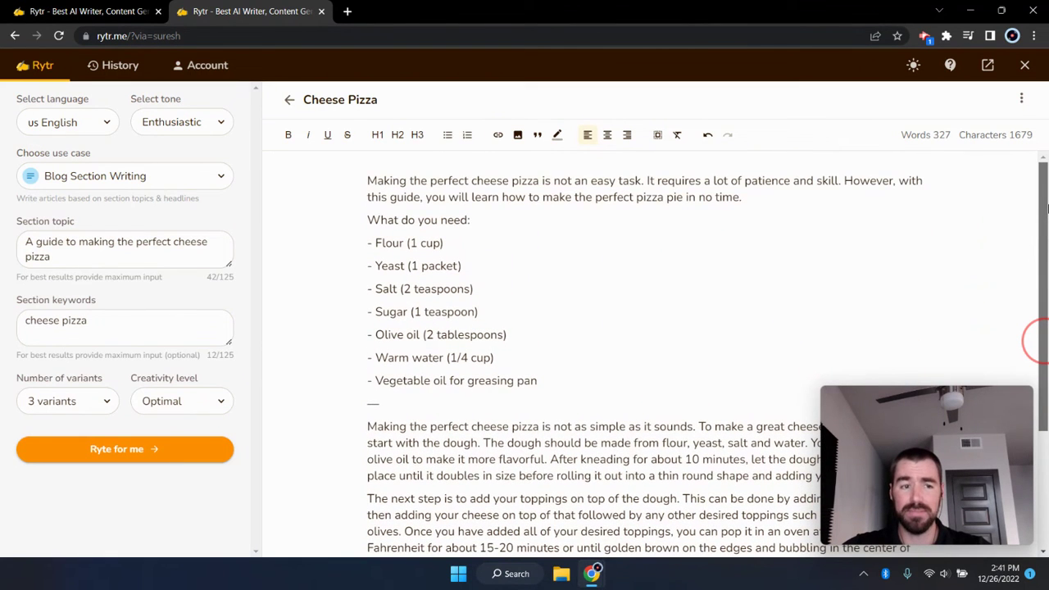
drag(1047, 214, 1047, 337)
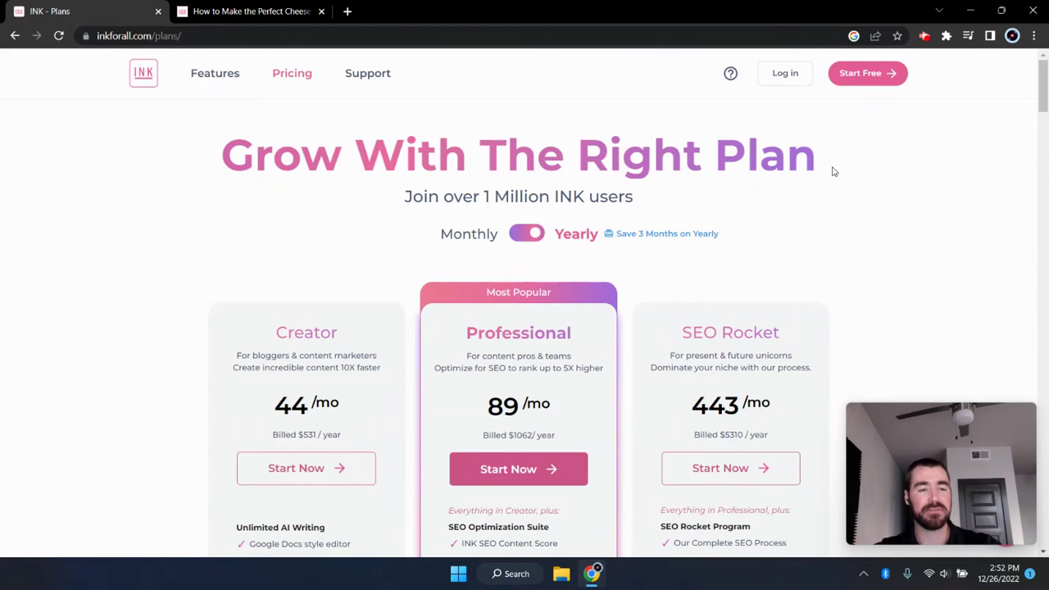
Step: Highlight the Try INK plan's 2,000 AI Words / mo allowance, then return to the cheese pizza document
drag(1038, 97, 1038, 172)
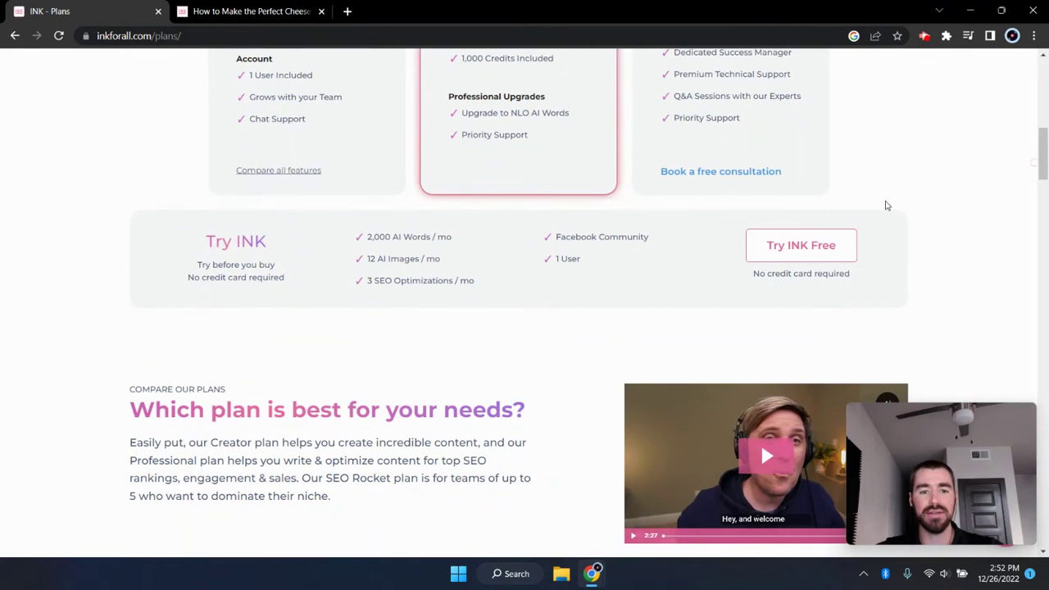
drag(366, 237, 461, 241)
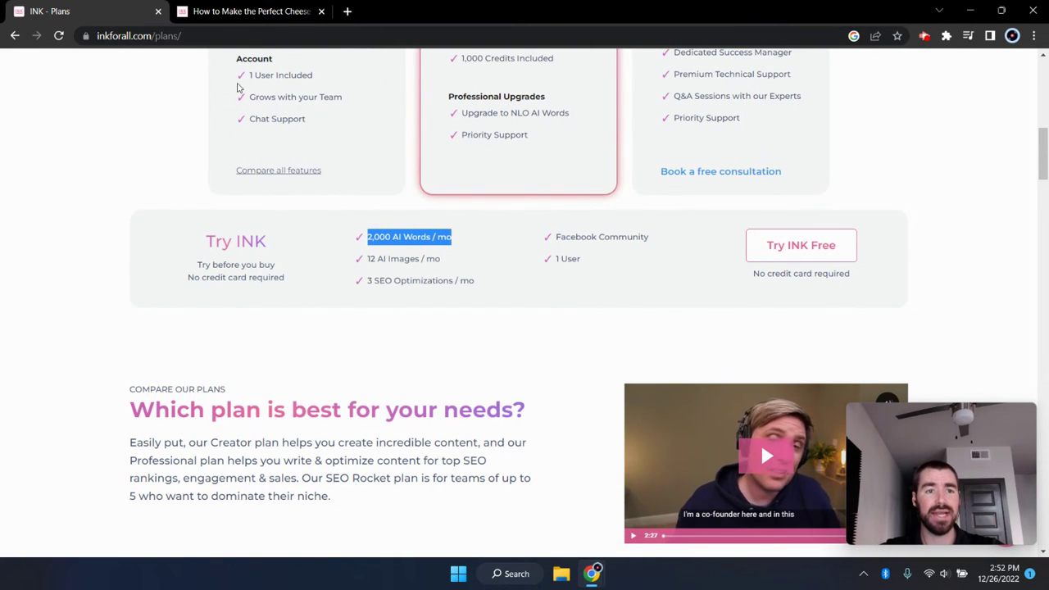
click(225, 11)
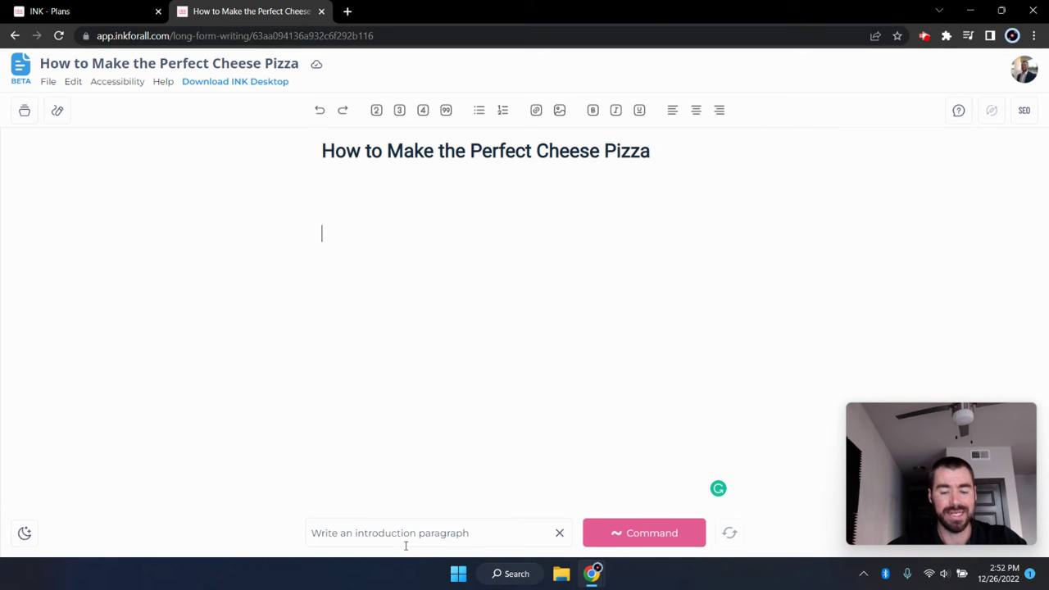
Step: Run INK's 'Write an introduction paragraph' command and review the generated cheese pizza intro
click(648, 537)
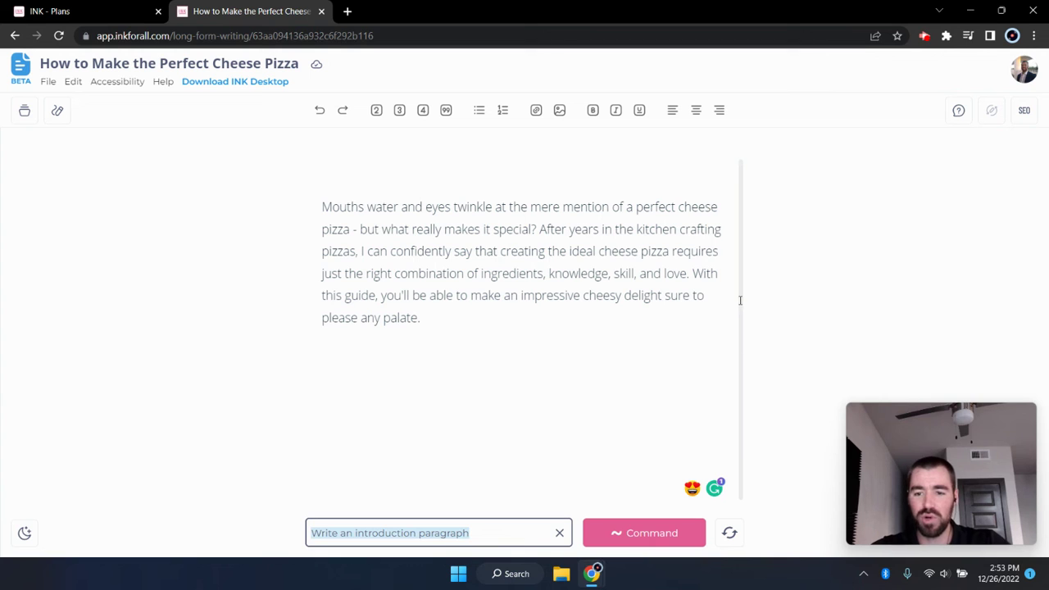
drag(741, 300, 738, 208)
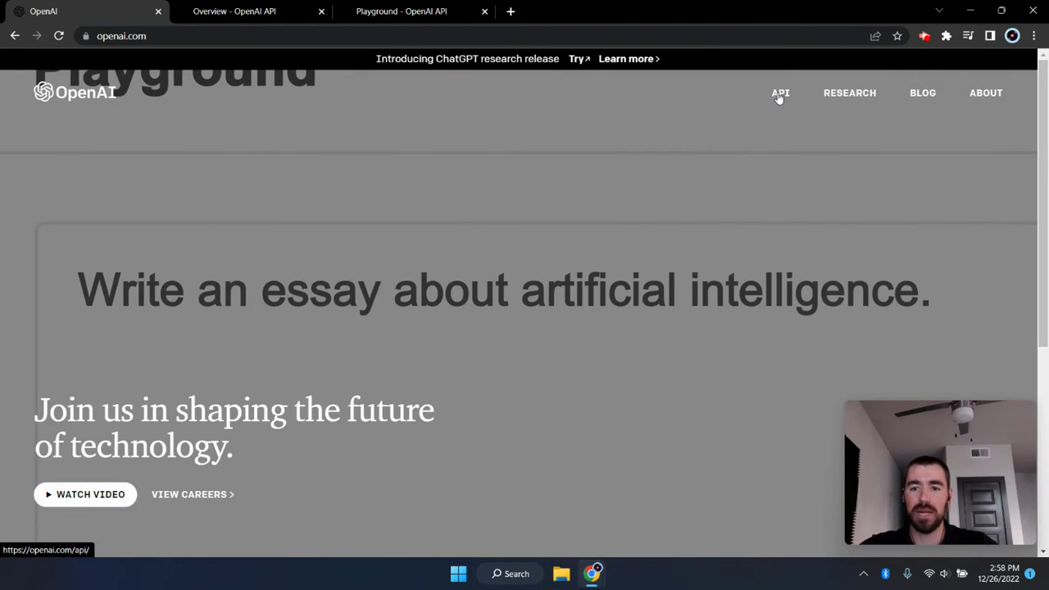
Step: Go from OpenAI's API overview to an empty Playground set to text-davinci-003
click(779, 95)
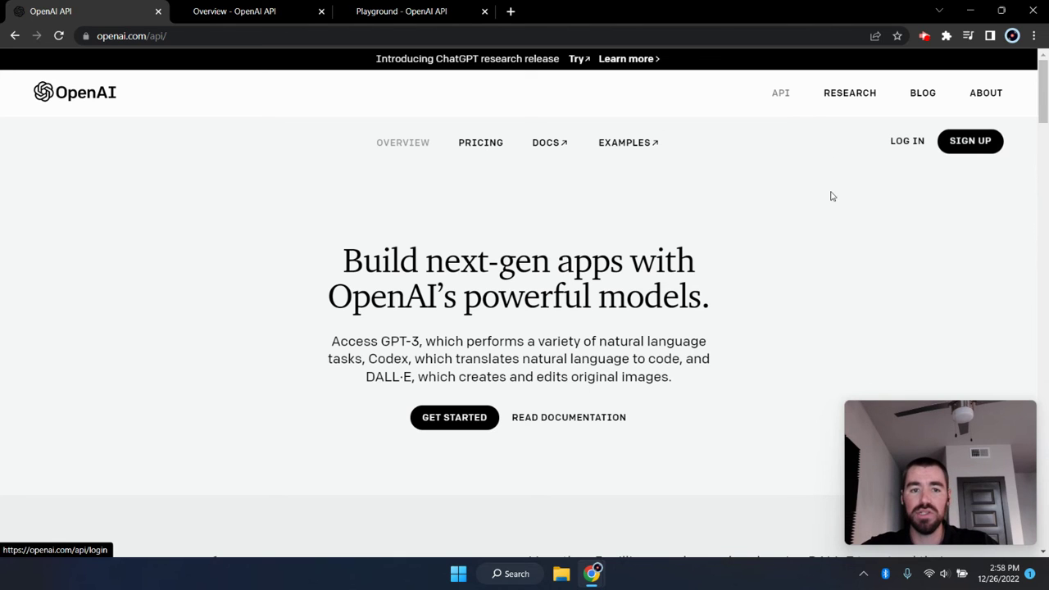
click(212, 13)
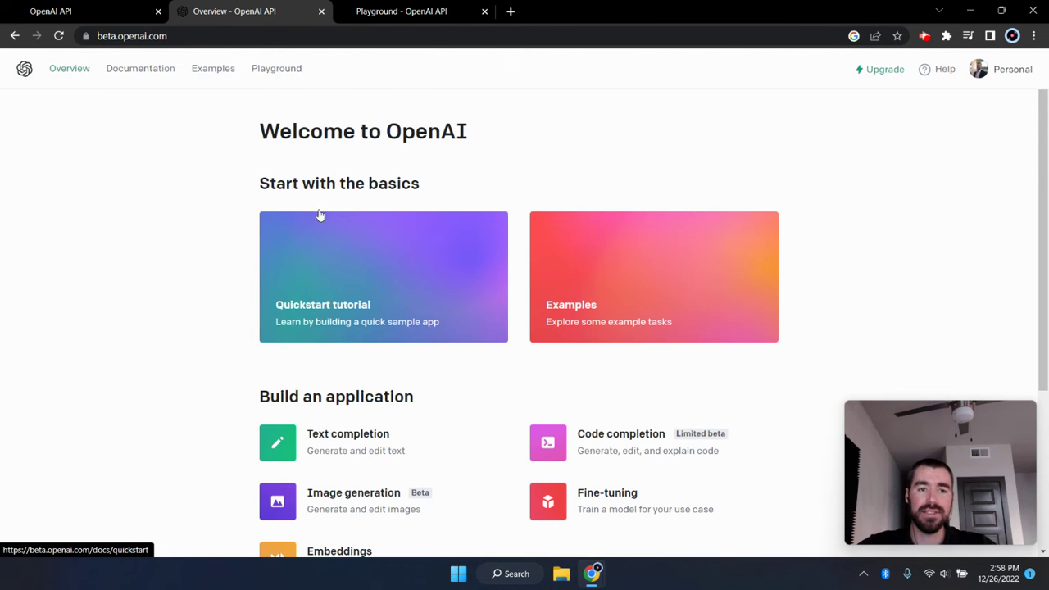
click(286, 70)
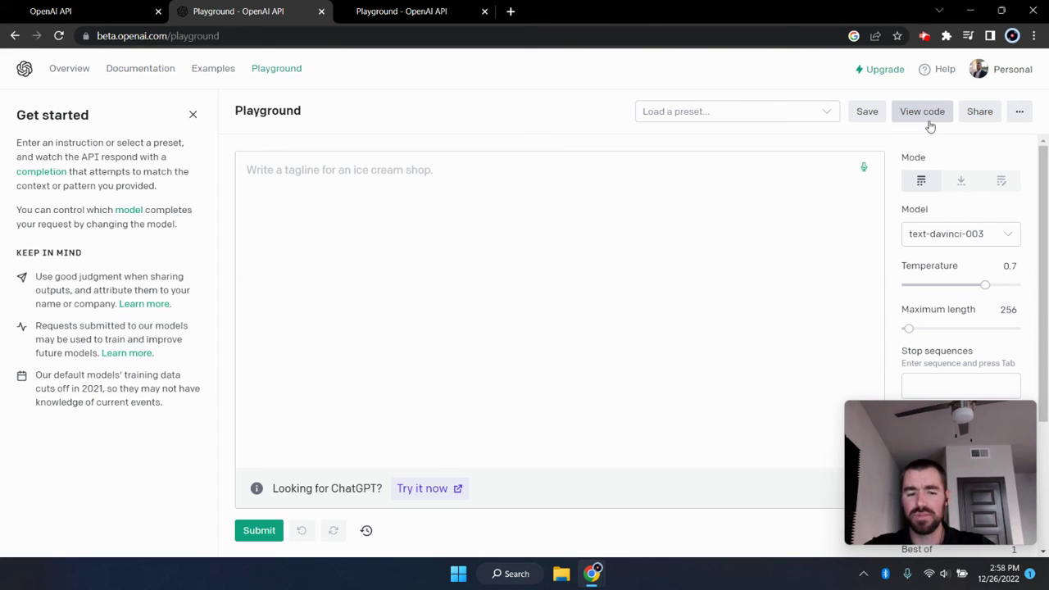
Step: Enter the prompt 'Write an introduction paragraph for a blog post about how to make the perfect cheese pizza'
click(320, 190)
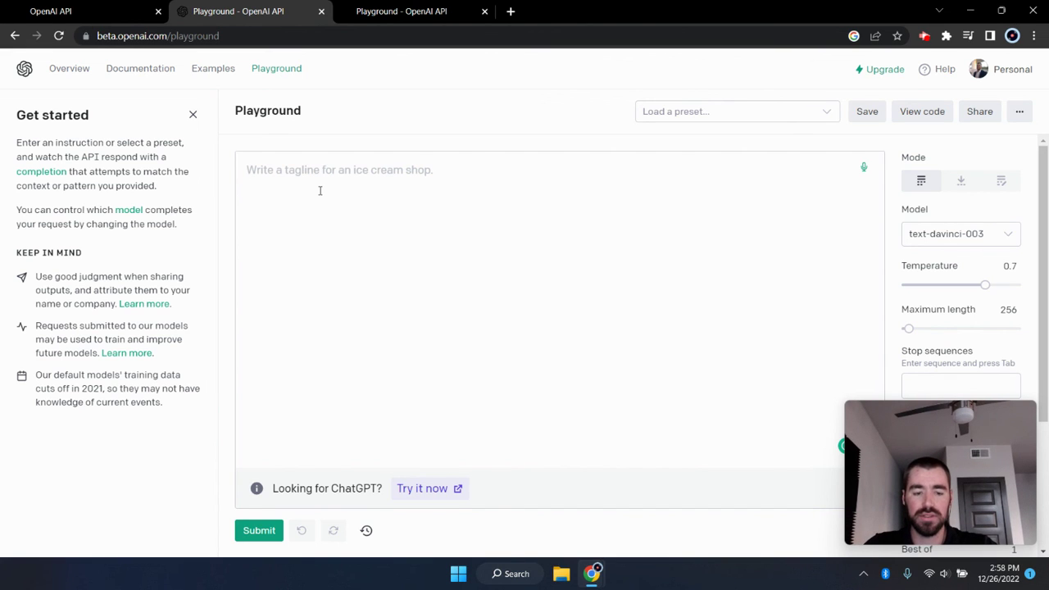
text(W)
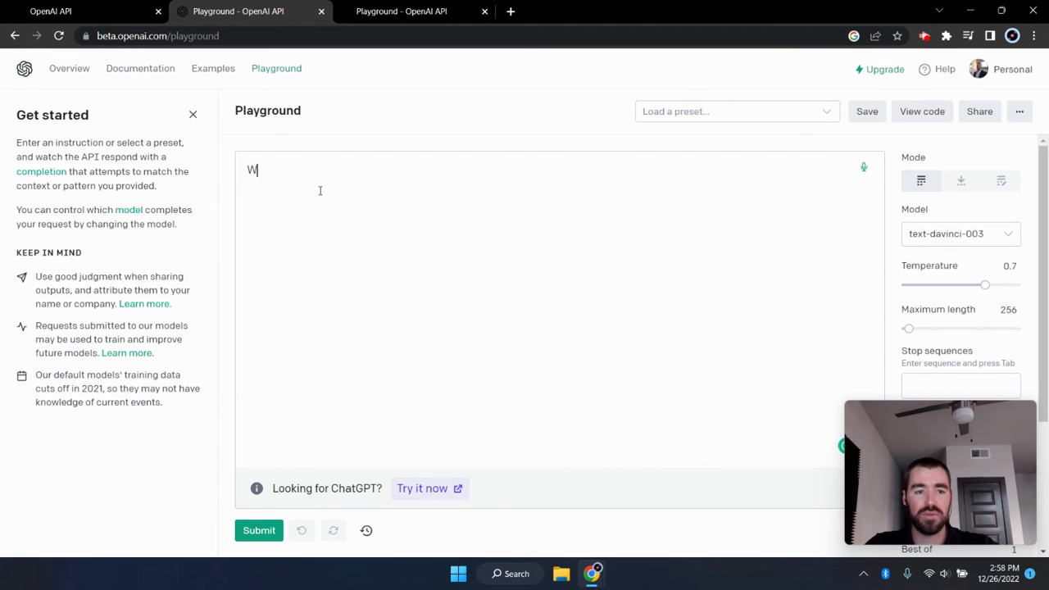
text(rite an )
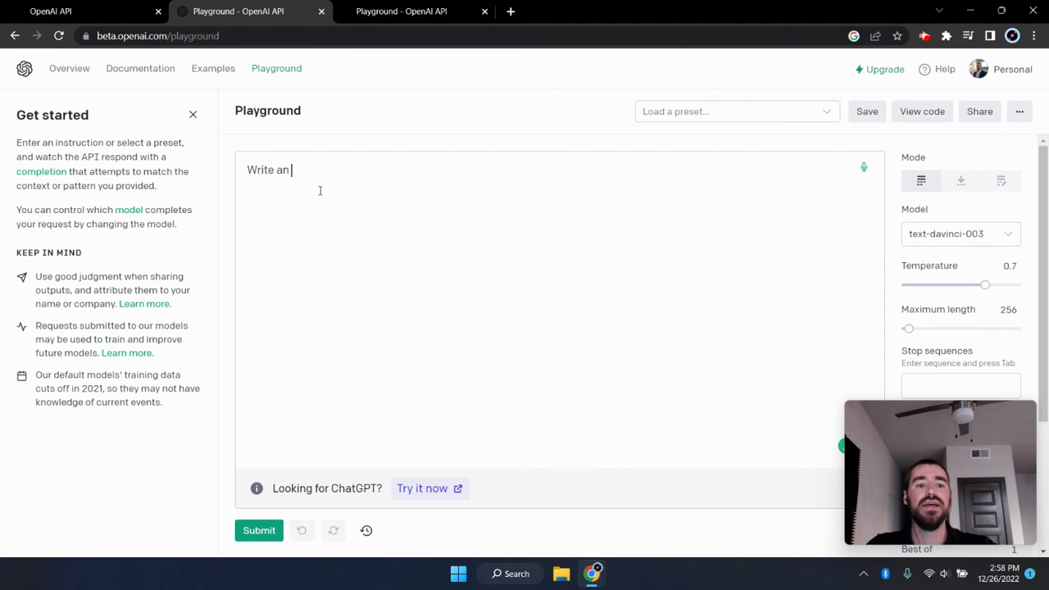
text(introduction paragraph )
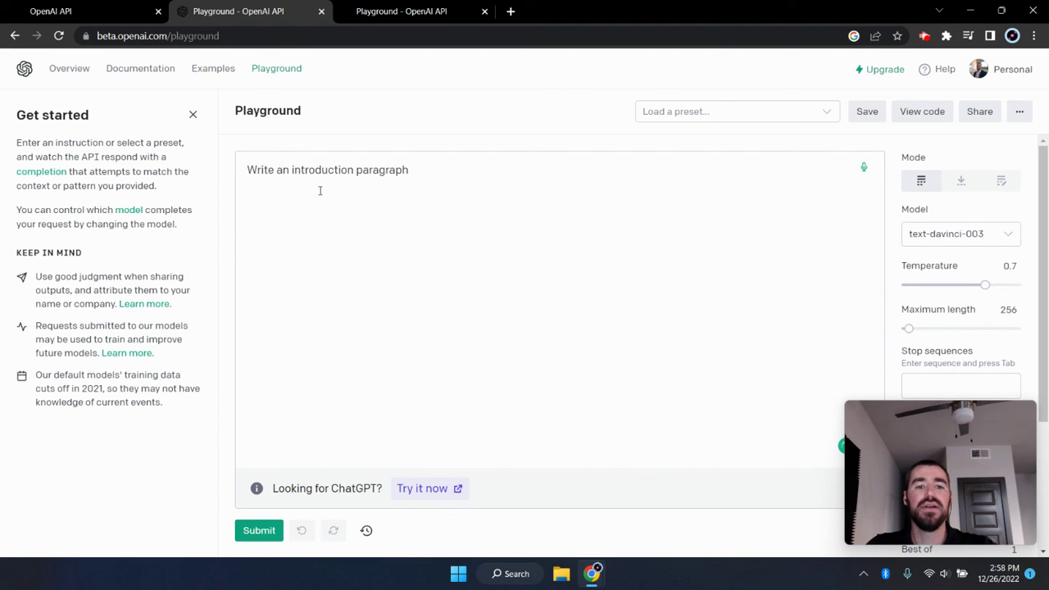
text(for a blog po)
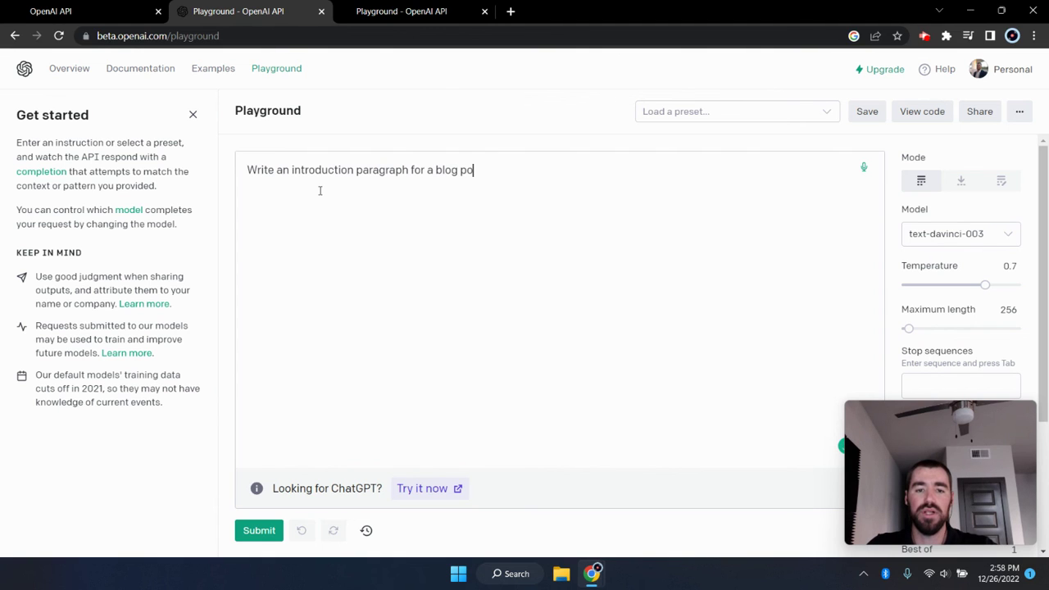
text(st about h)
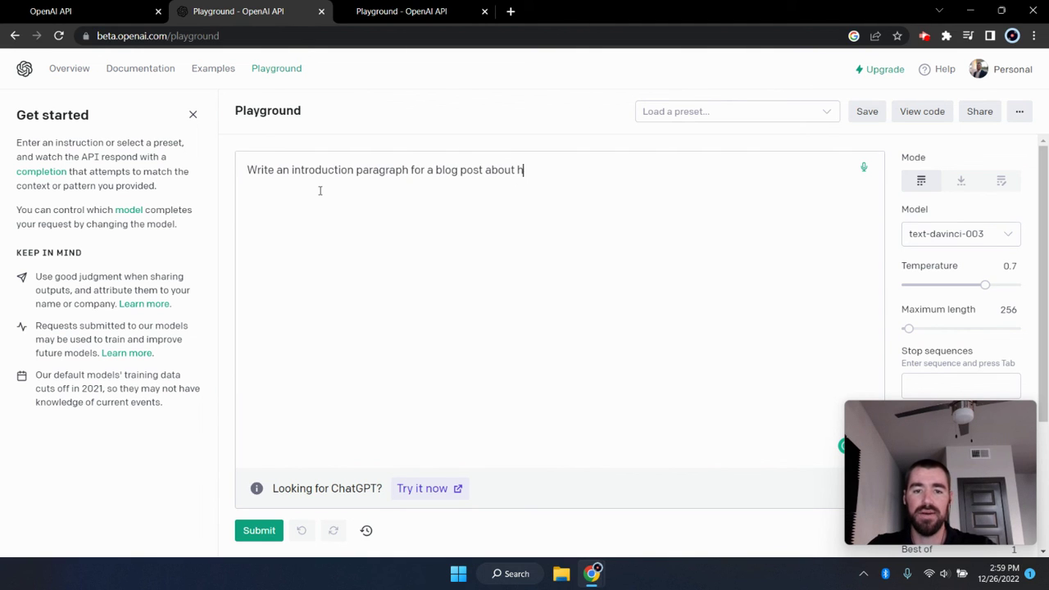
text(ow to make the perf)
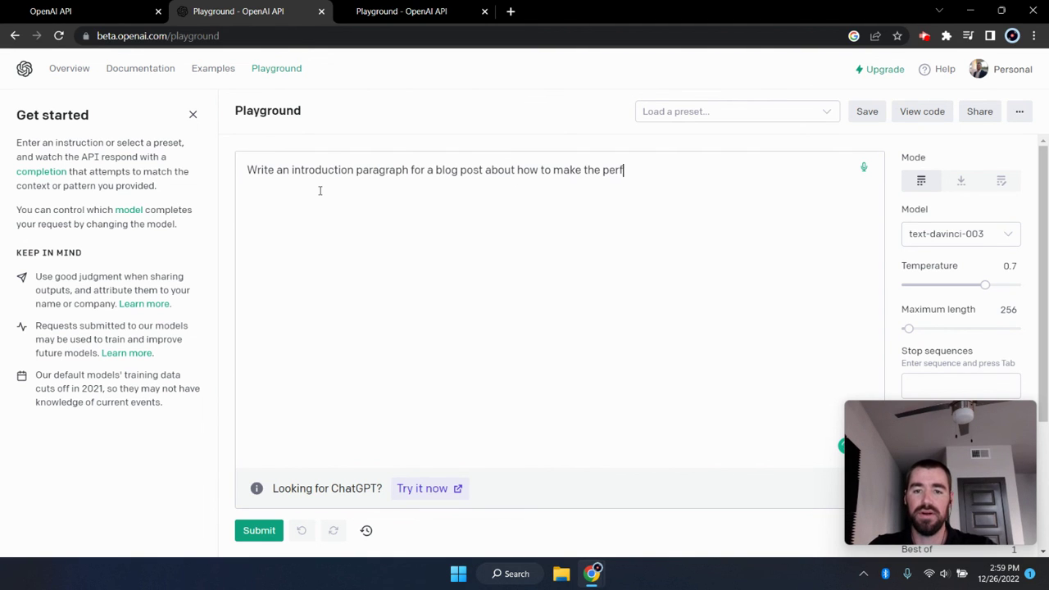
text(ect cheese piz)
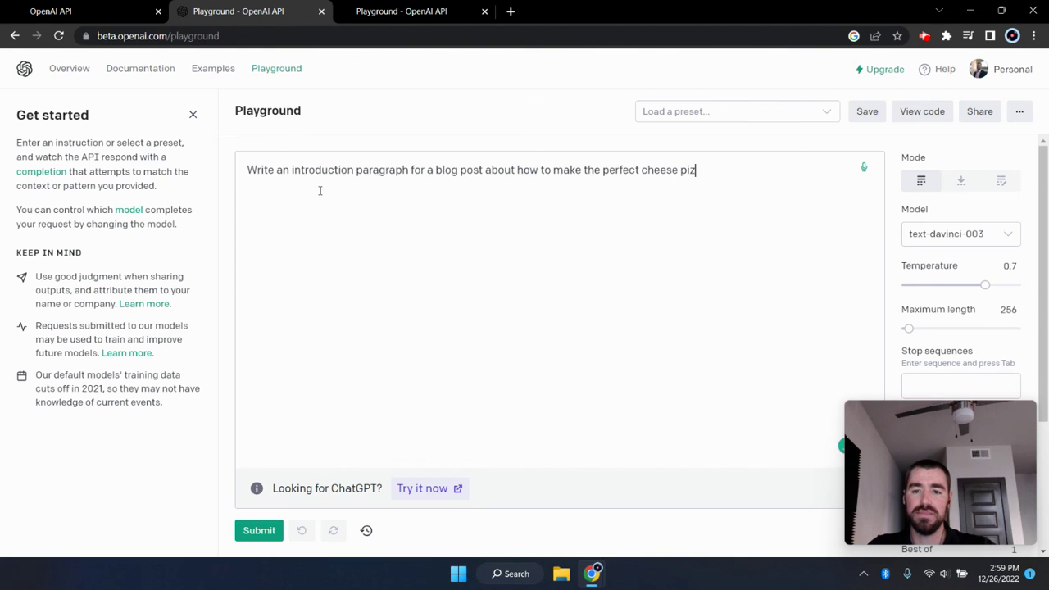
text(za.)
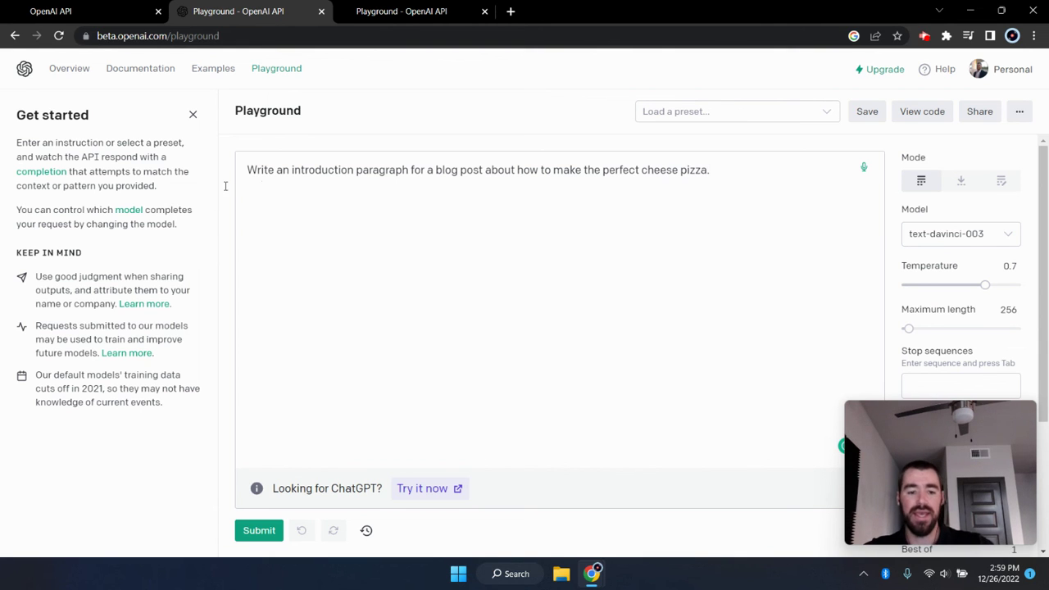
Step: Submit the prompt and get a text-davinci-003 intro beginning 'Welcome to my blog!'
click(260, 532)
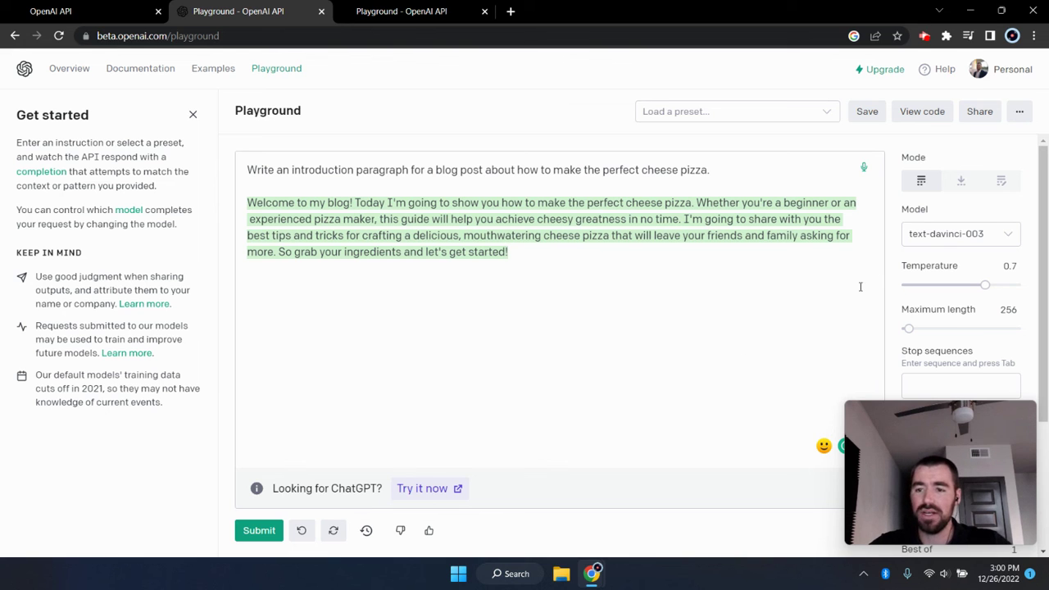
mouse_move(1043, 182)
mouse_down()
mouse_move(1047, 275)
mouse_move(1046, 185)
mouse_up()
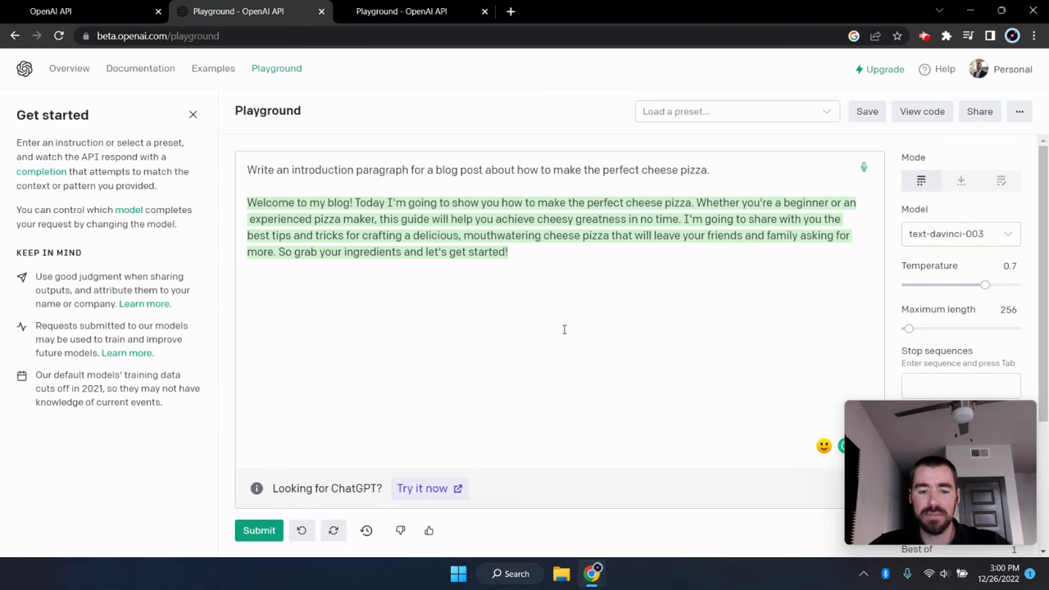